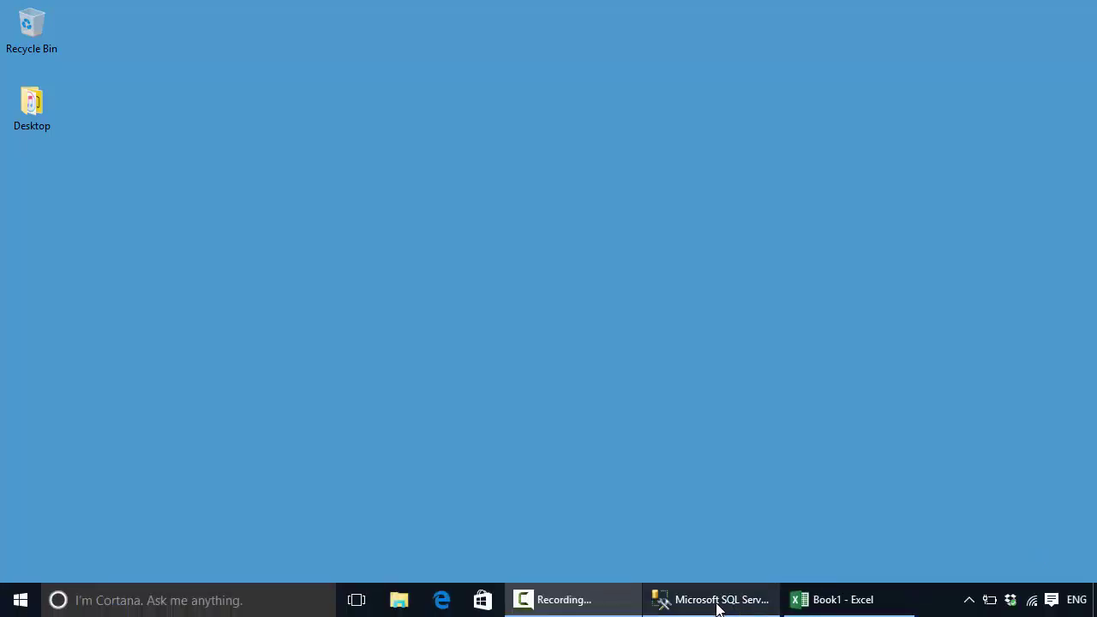
Step: In SSMS, run Select Top 1000 Rows on AdventureWorksDW2012's dbo.DimProduct table
{"action": "left_click", "coordinate": [718, 603]}
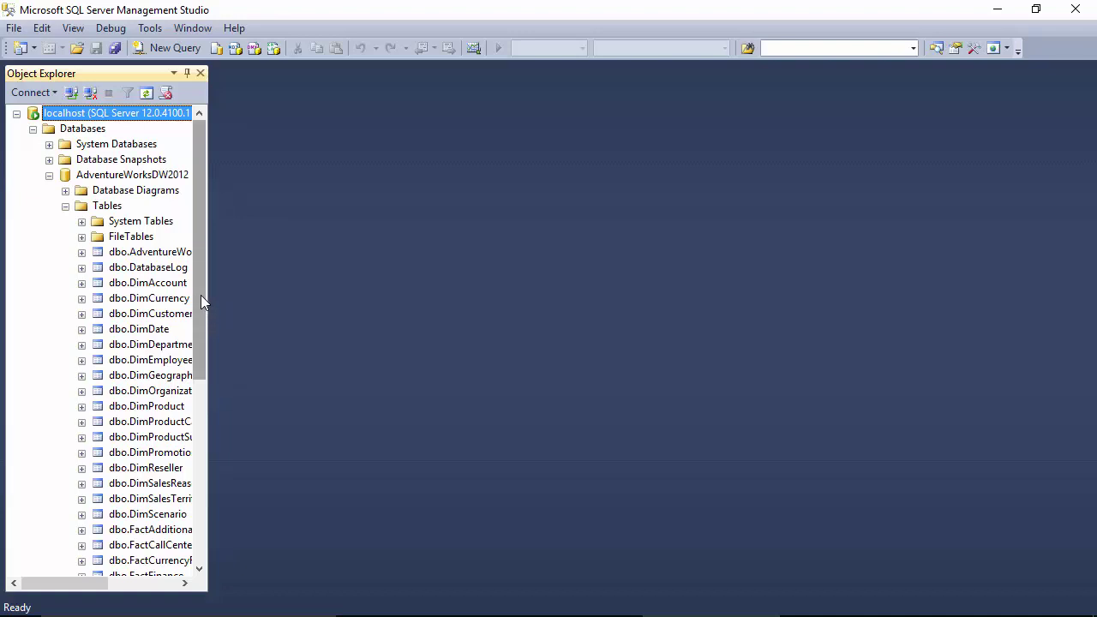
{"action": "left_click", "coordinate": [142, 180]}
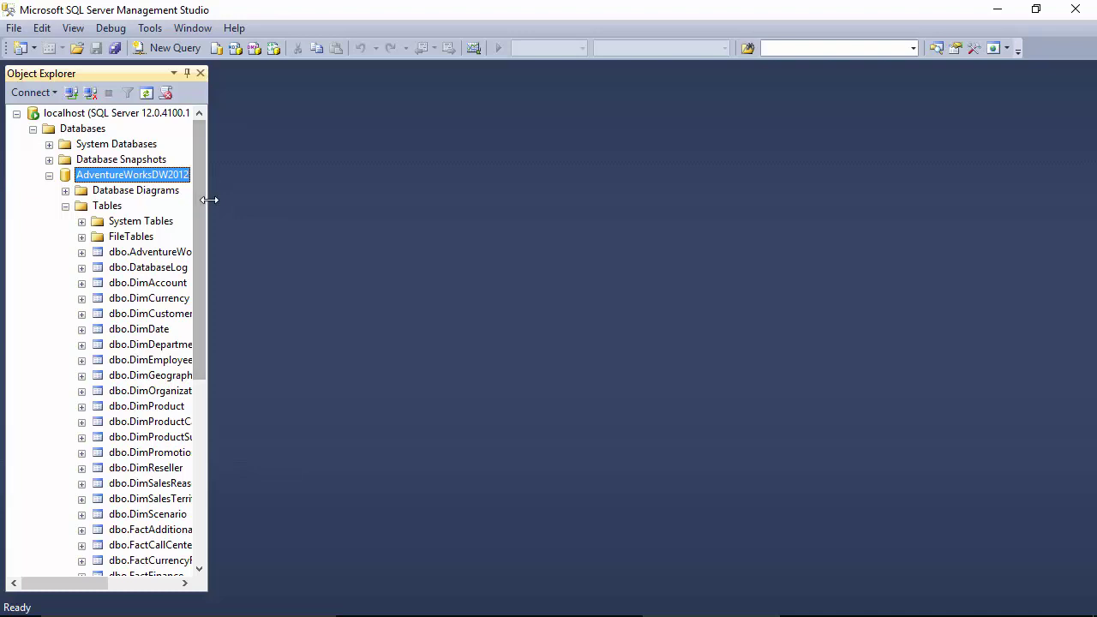
{"action": "left_click_drag", "start_coordinate": [204, 222], "coordinate": [203, 241]}
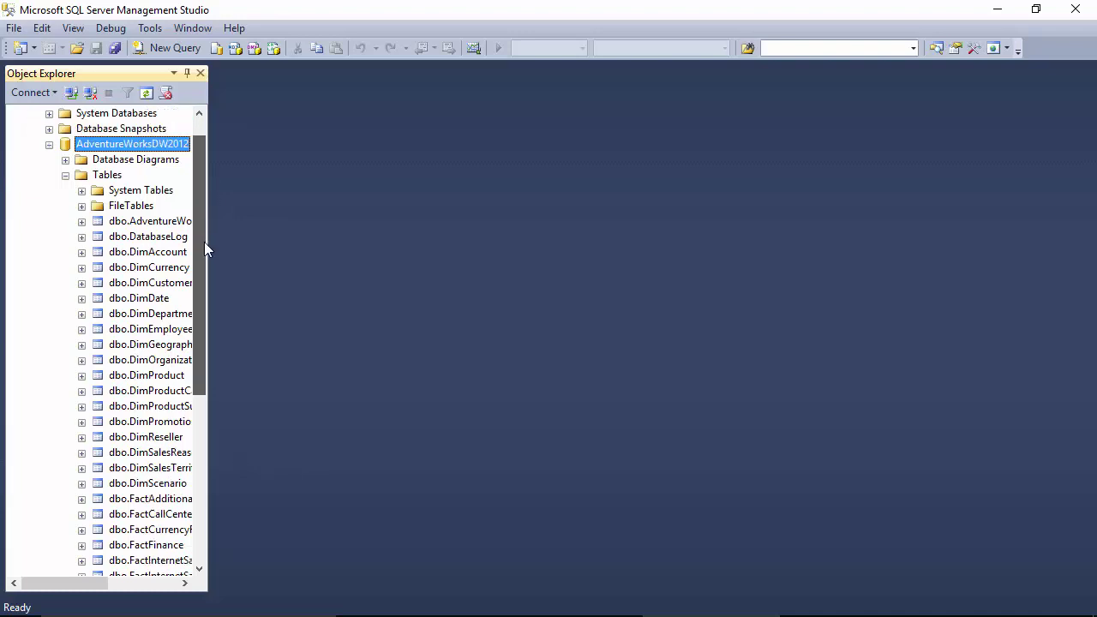
{"action": "left_click", "coordinate": [137, 377]}
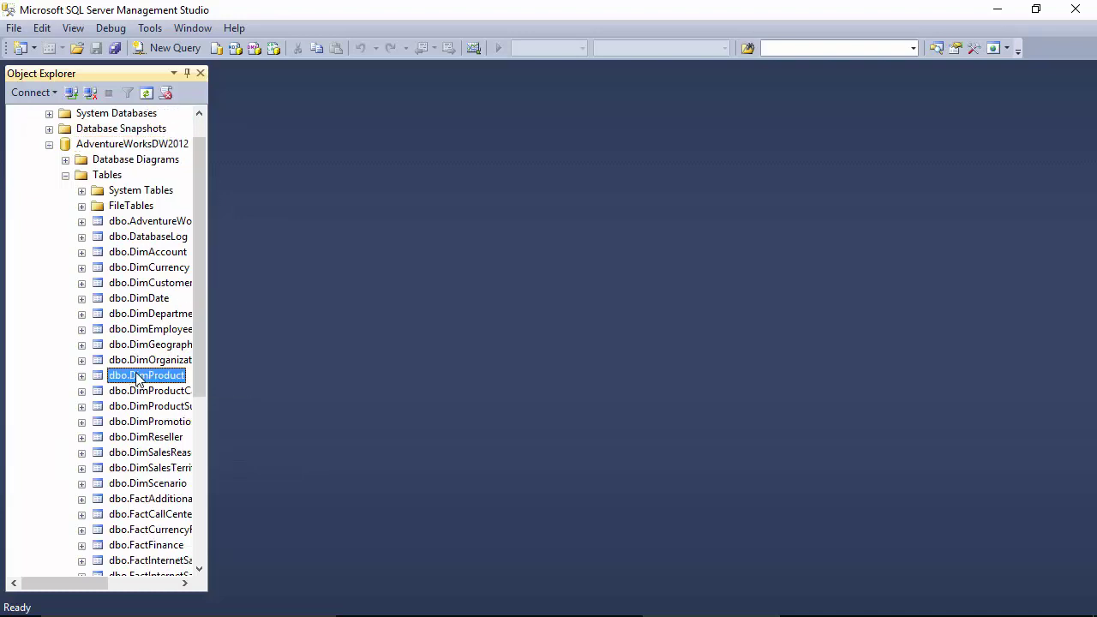
{"action": "right_click", "coordinate": [138, 379]}
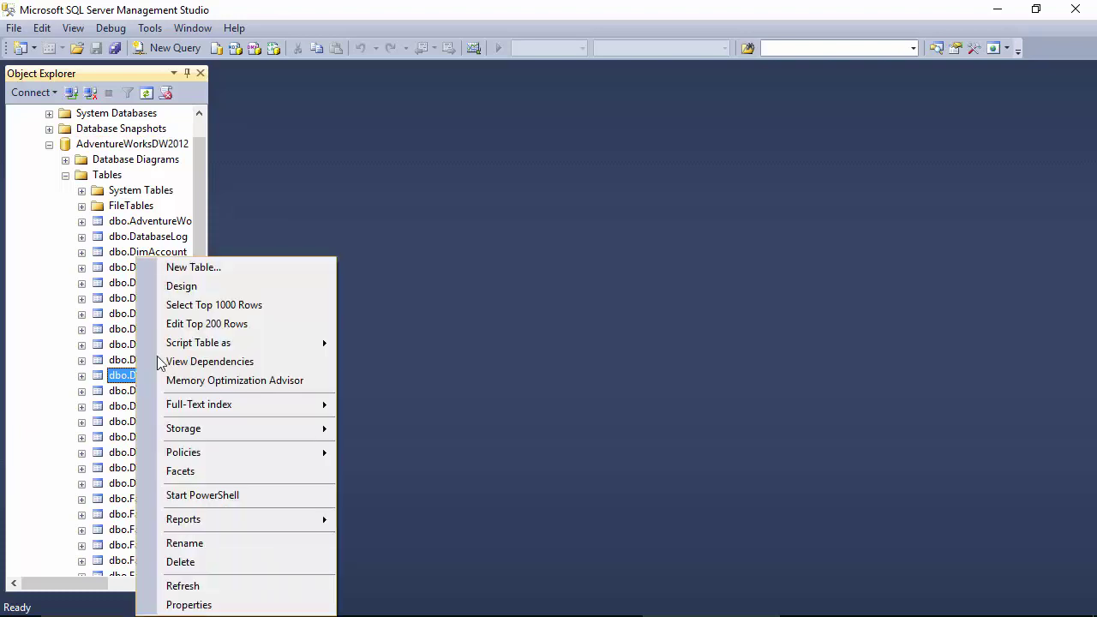
{"action": "left_click", "coordinate": [467, 196]}
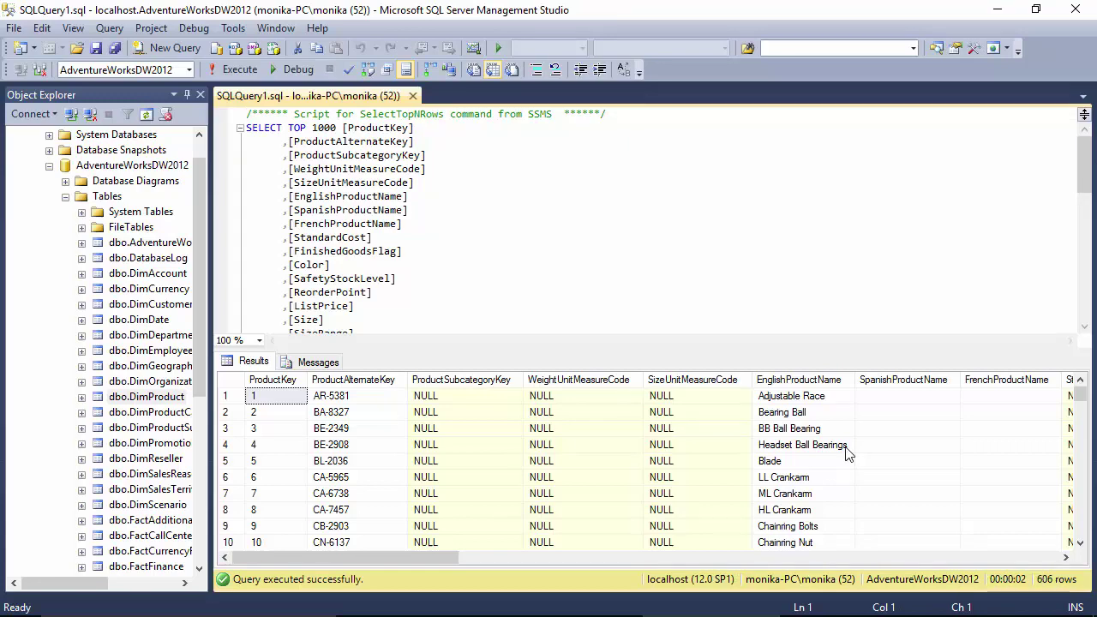
Step: In the empty Excel workbook, start a POWER QUERY import From SQL Server Database
{"action": "mouse_move", "coordinate": [915, 610]}
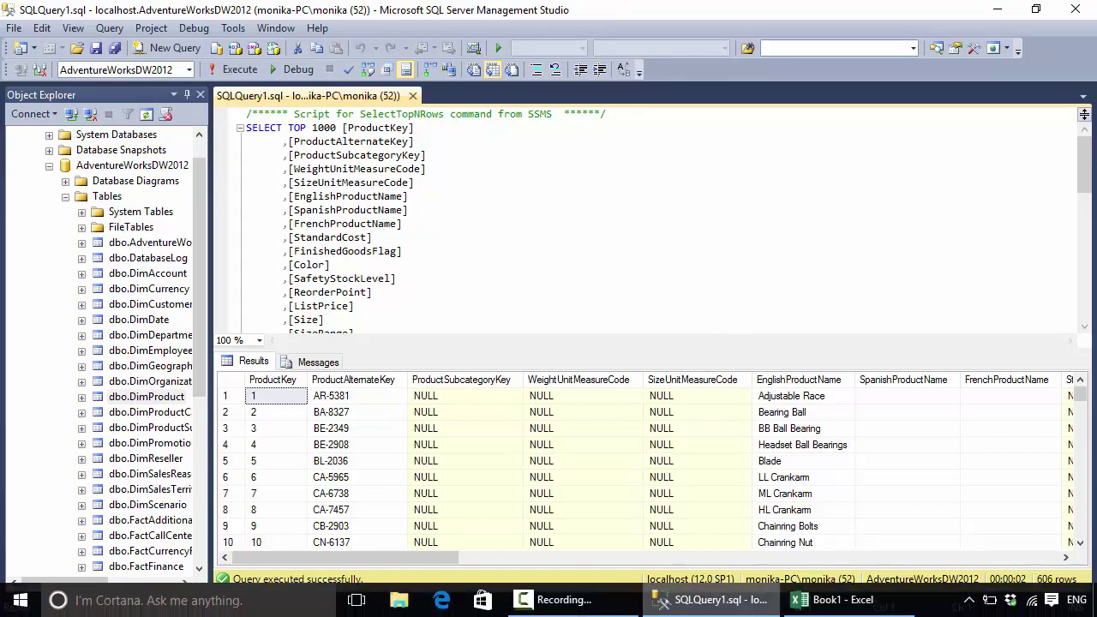
{"action": "left_click", "coordinate": [872, 610]}
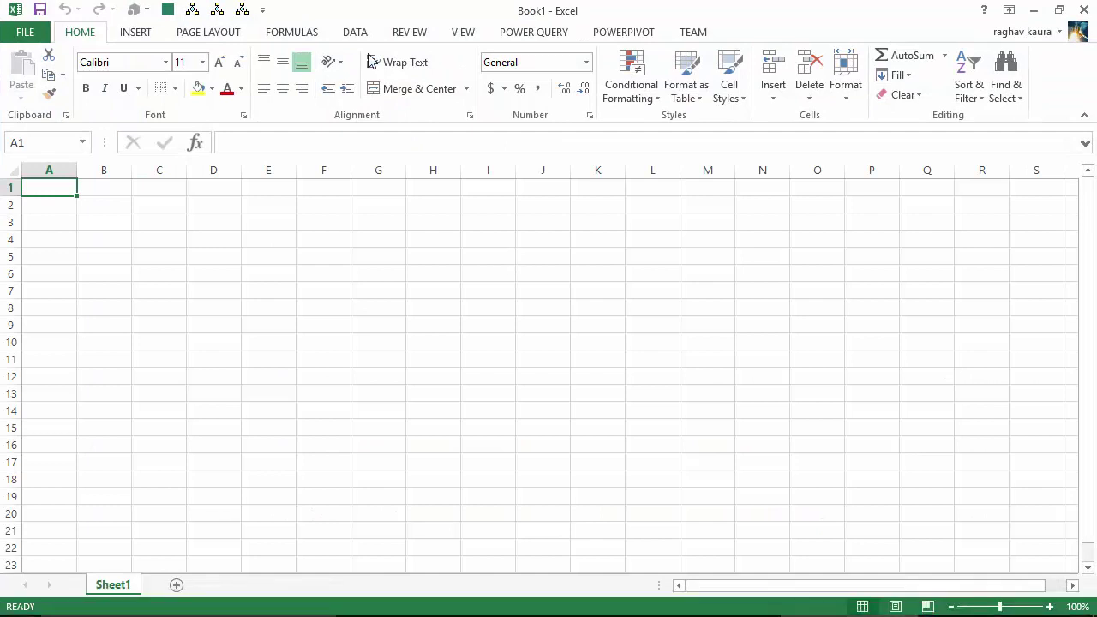
{"action": "left_click", "coordinate": [531, 31]}
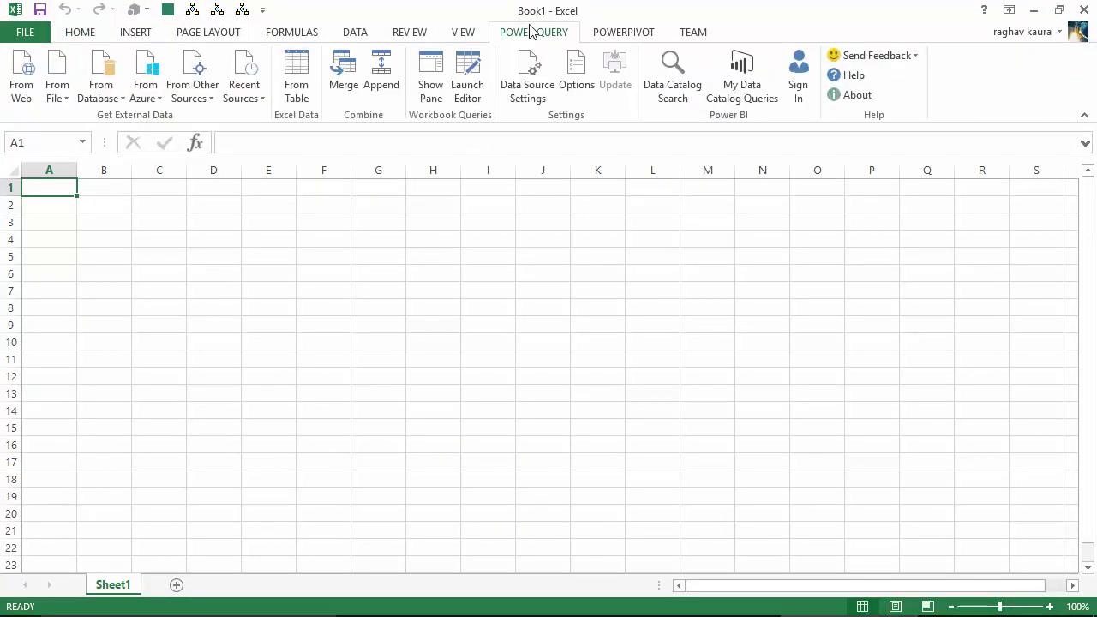
{"action": "left_click", "coordinate": [118, 101]}
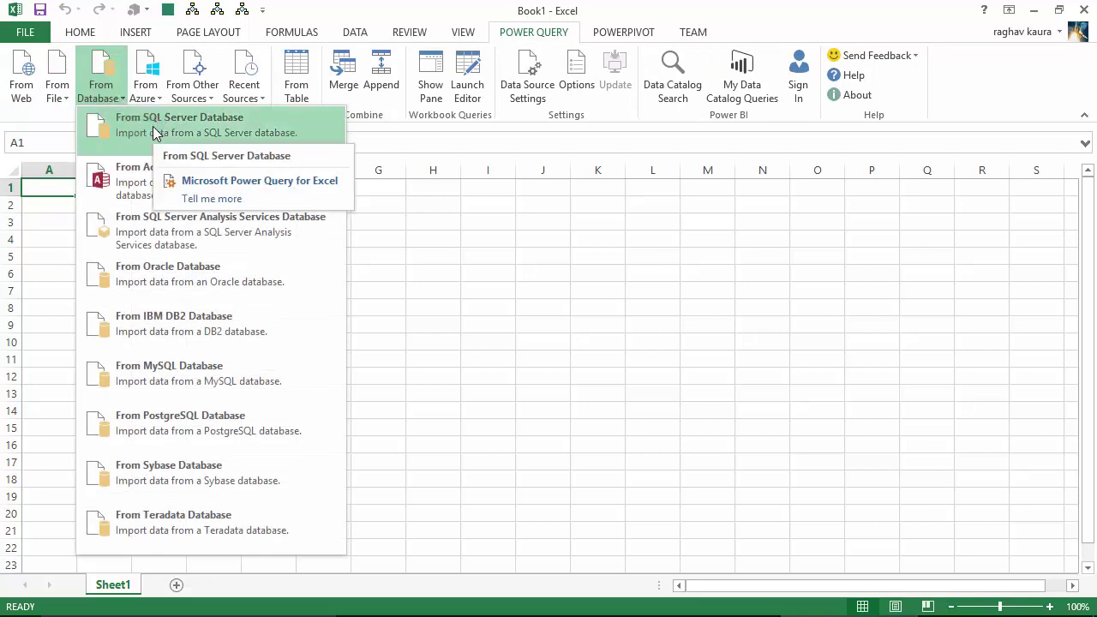
{"action": "left_click", "coordinate": [155, 131]}
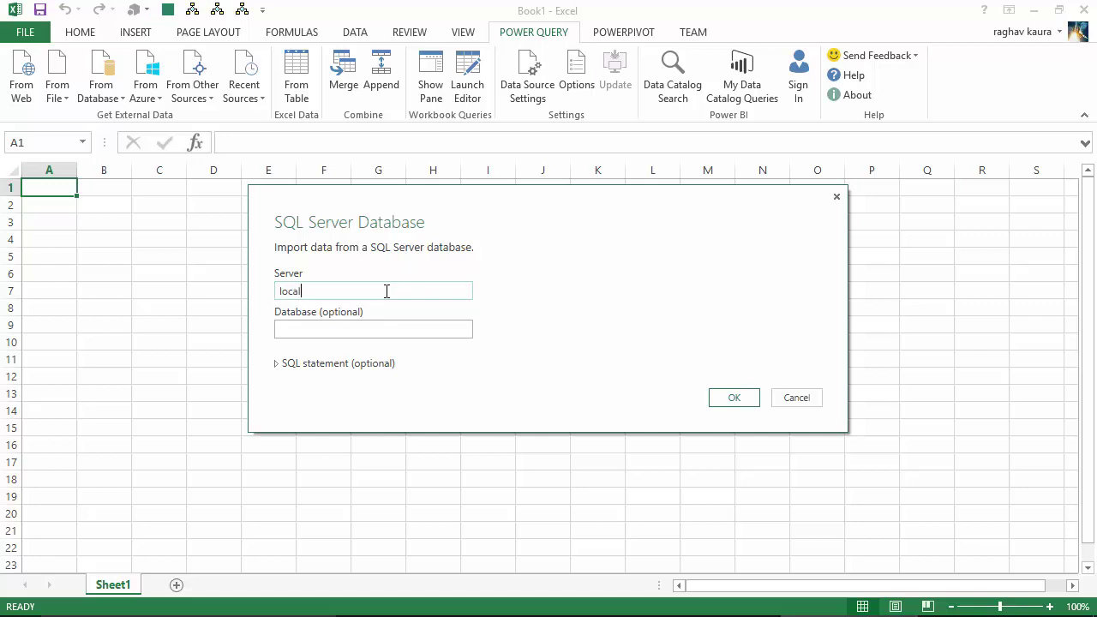
Step: Enter localhost as the server, leaving the database and SQL statement empty
{"action": "type", "text": "host"}
{"action": "left_click", "coordinate": [336, 329]}
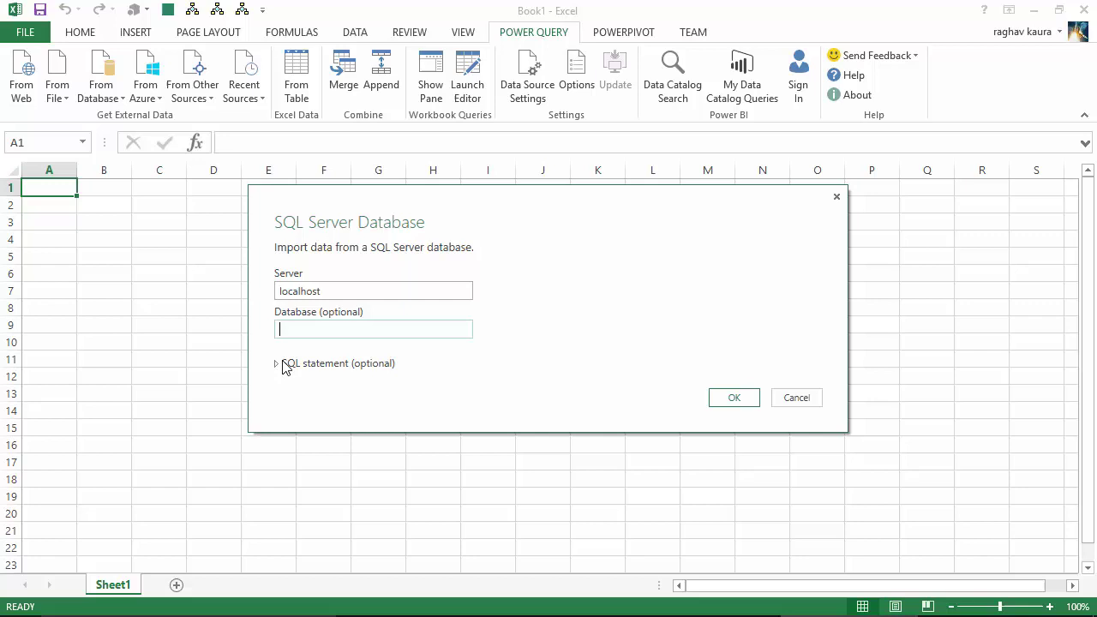
{"action": "left_click", "coordinate": [275, 366]}
{"action": "left_click", "coordinate": [351, 424]}
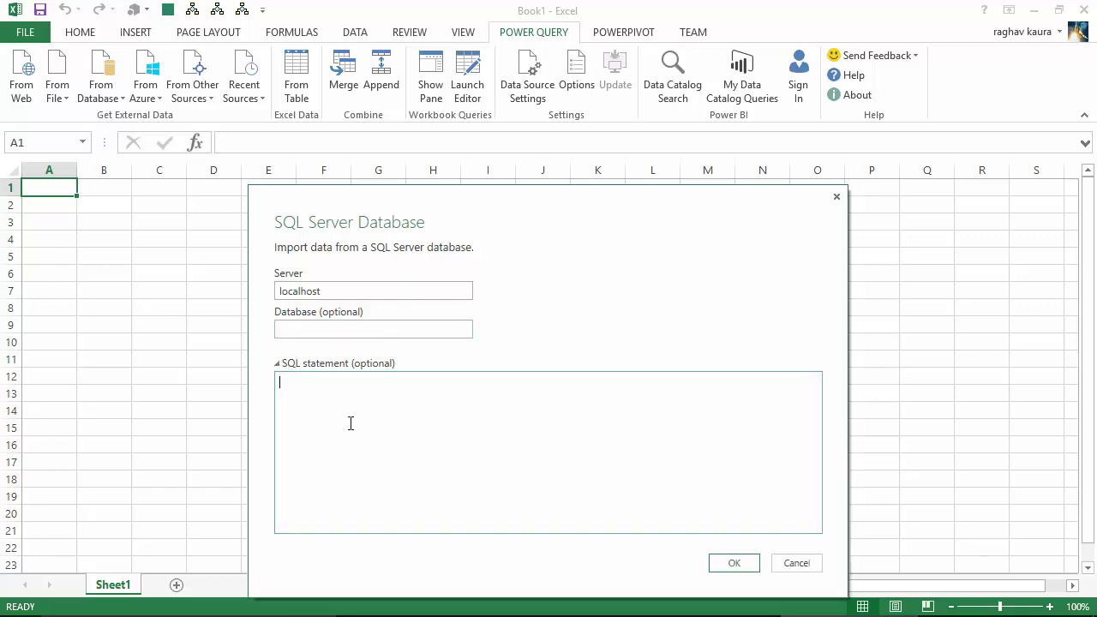
{"action": "left_click", "coordinate": [277, 367]}
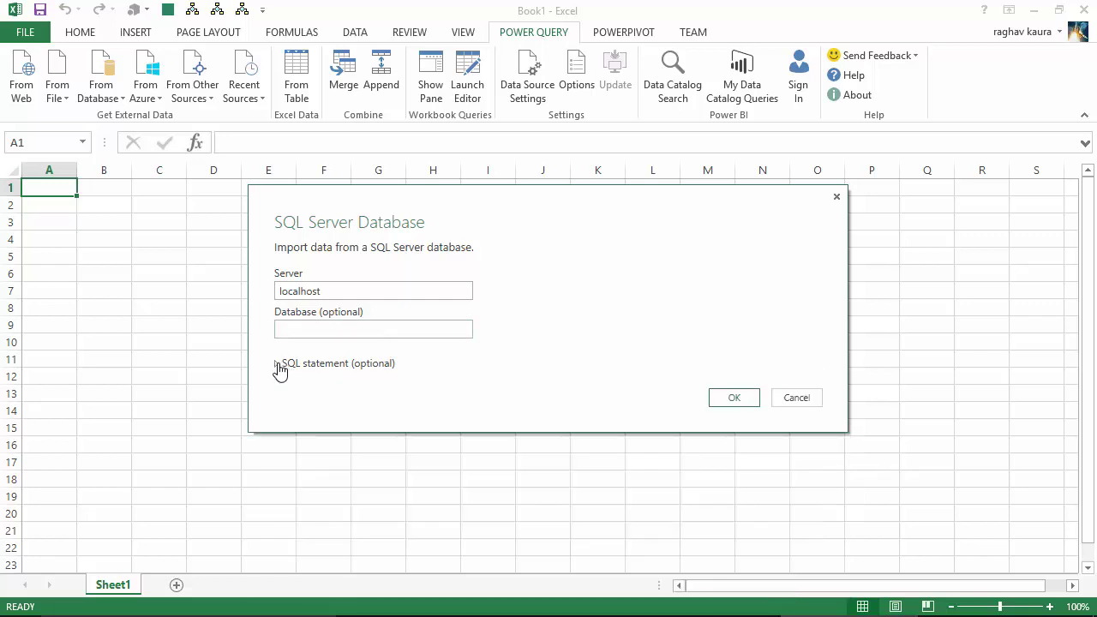
Step: Connect to localhost and expand the AdventureWorksDW2012 tables in the Navigator
{"action": "left_click", "coordinate": [724, 399]}
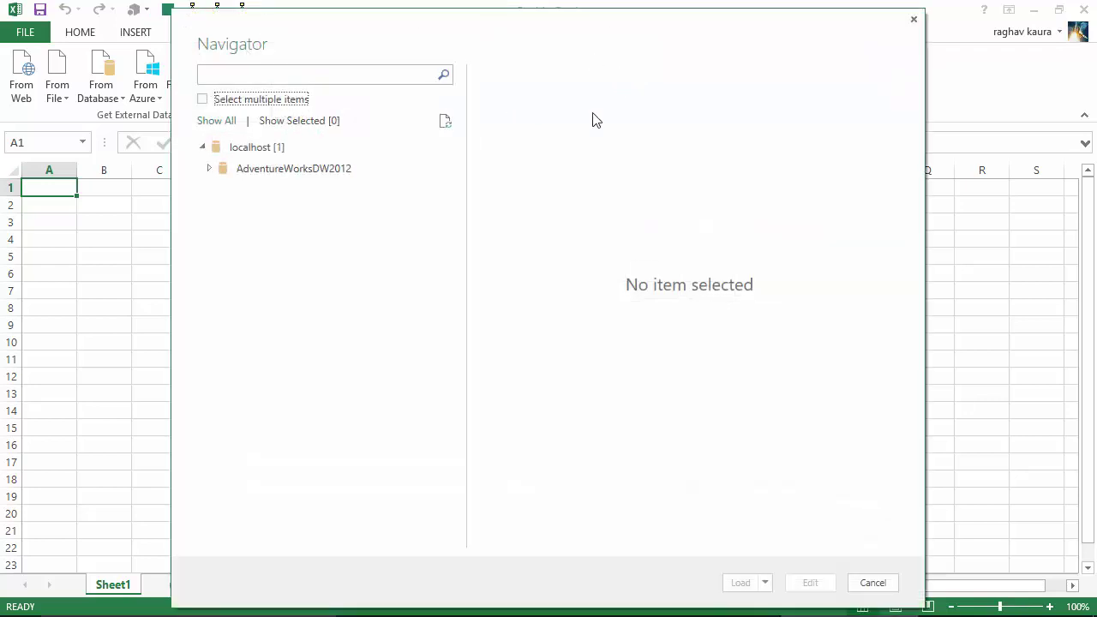
{"action": "left_click", "coordinate": [208, 168]}
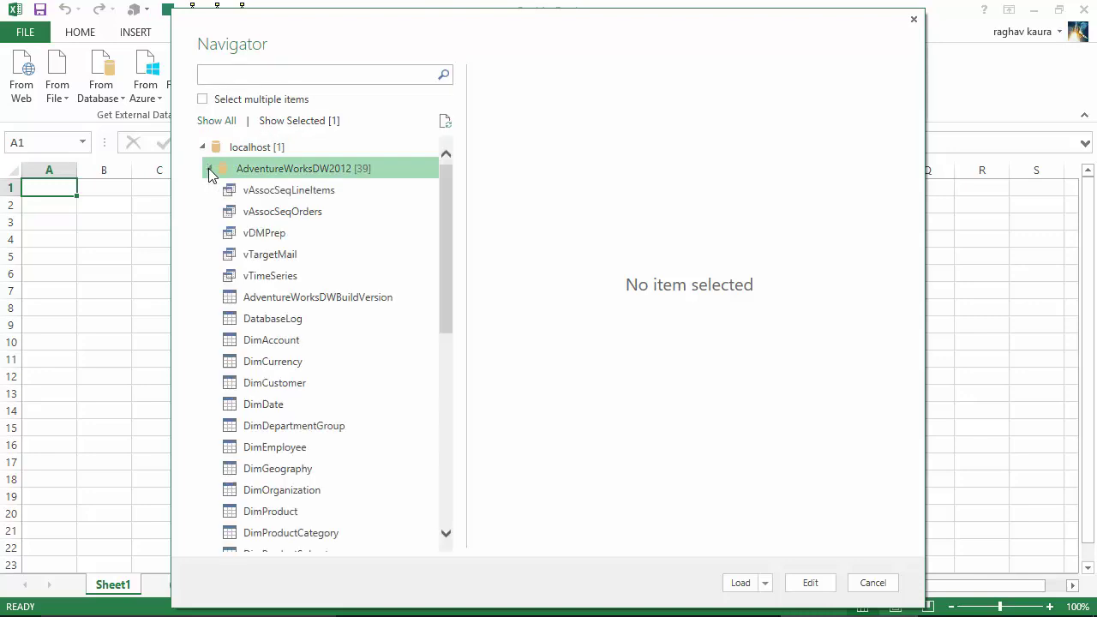
{"action": "left_click_drag", "start_coordinate": [448, 224], "coordinate": [469, 180]}
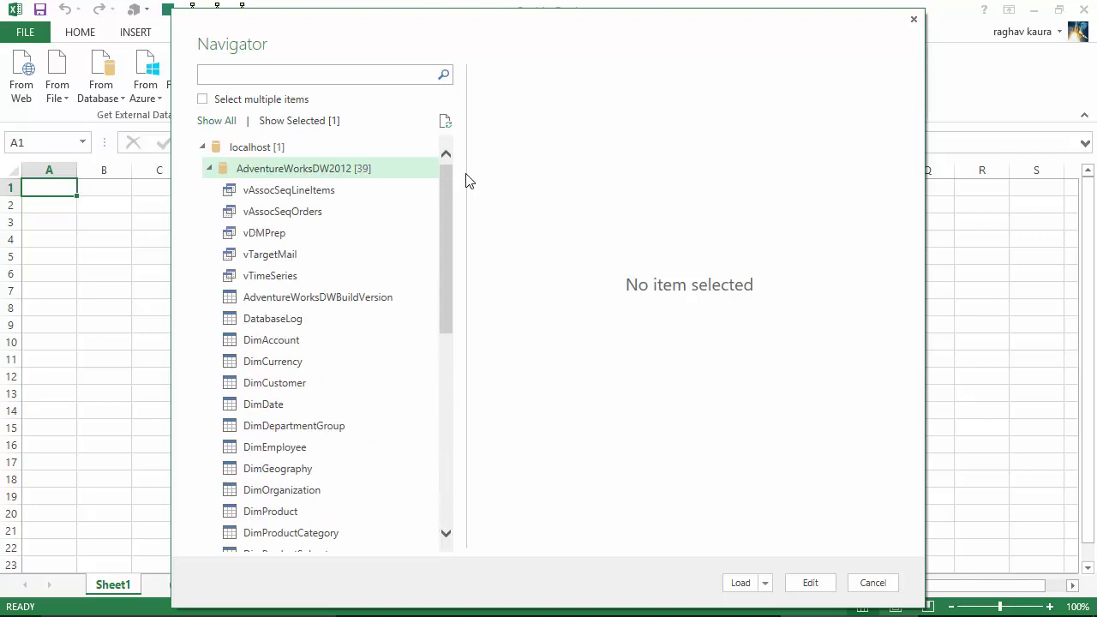
Step: Keep single-table selection and preview the DimProduct table's data
{"action": "left_click", "coordinate": [203, 100]}
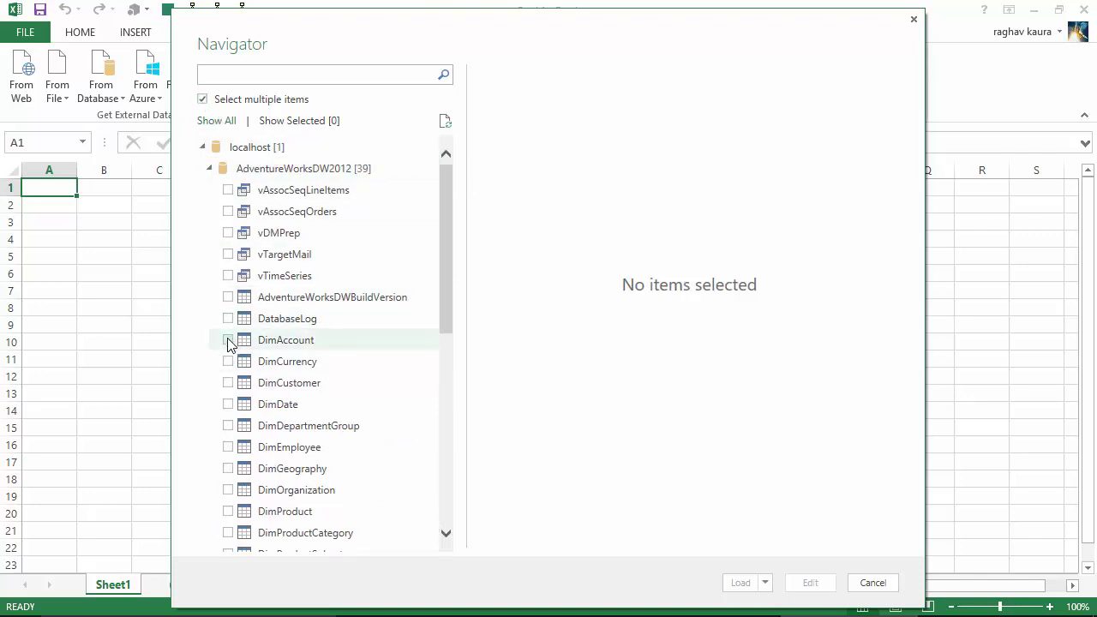
{"action": "left_click", "coordinate": [203, 100]}
{"action": "left_click_drag", "start_coordinate": [446, 195], "coordinate": [446, 265]}
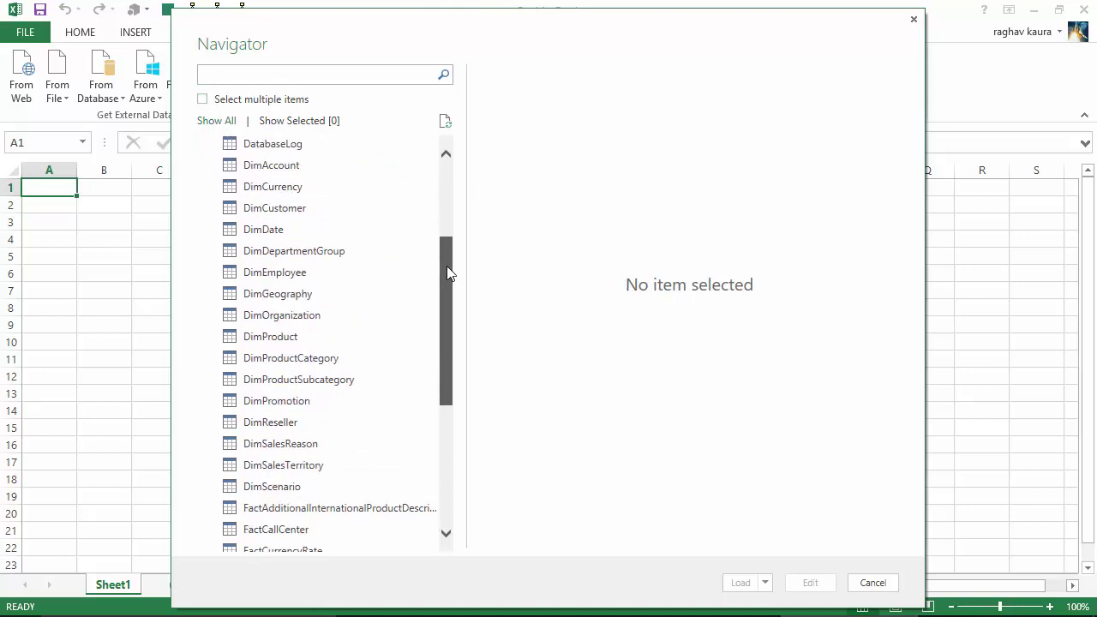
{"action": "left_click", "coordinate": [252, 341]}
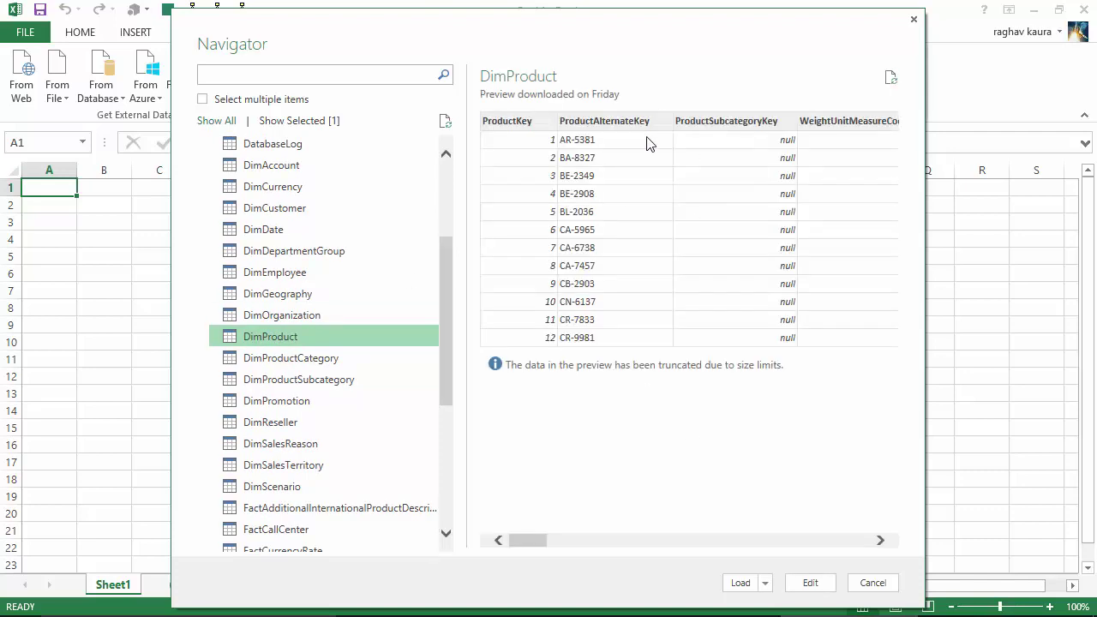
{"action": "mouse_move", "coordinate": [531, 542]}
{"action": "left_mouse_down"}
{"action": "mouse_move", "coordinate": [856, 558]}
{"action": "mouse_move", "coordinate": [519, 554]}
{"action": "left_mouse_up"}
{"action": "mouse_move", "coordinate": [493, 614]}
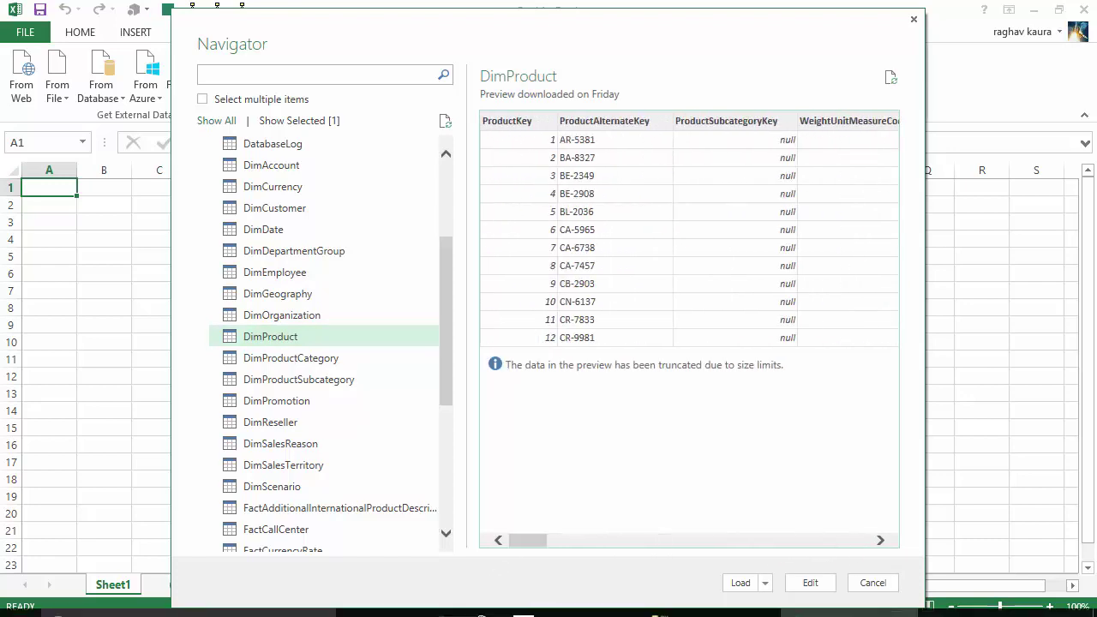
{"action": "left_click", "coordinate": [700, 605]}
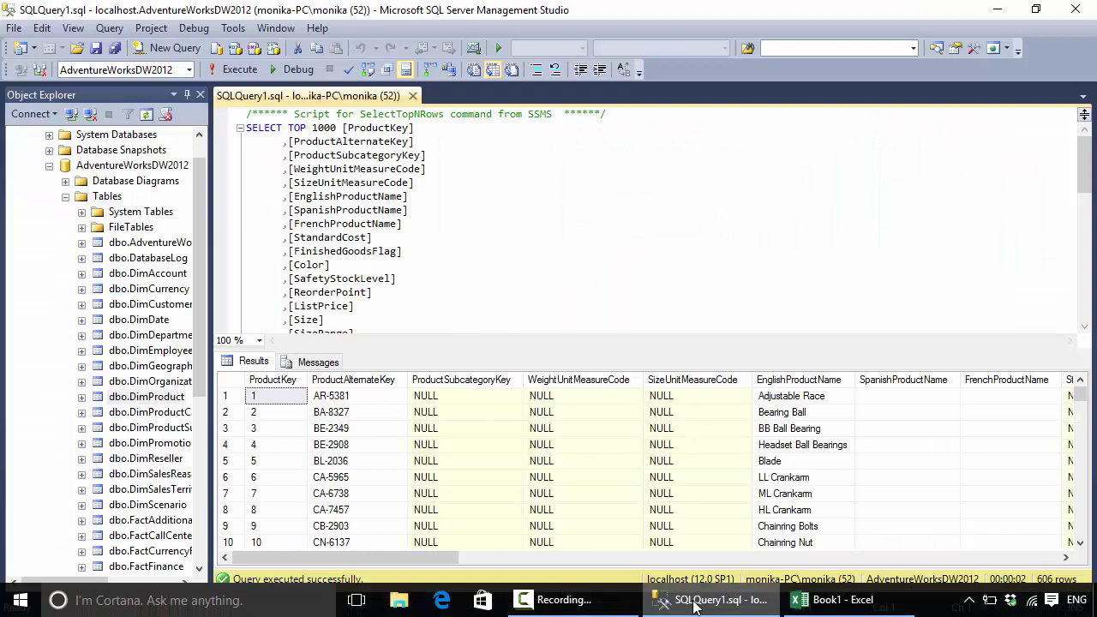
{"action": "left_click", "coordinate": [695, 605]}
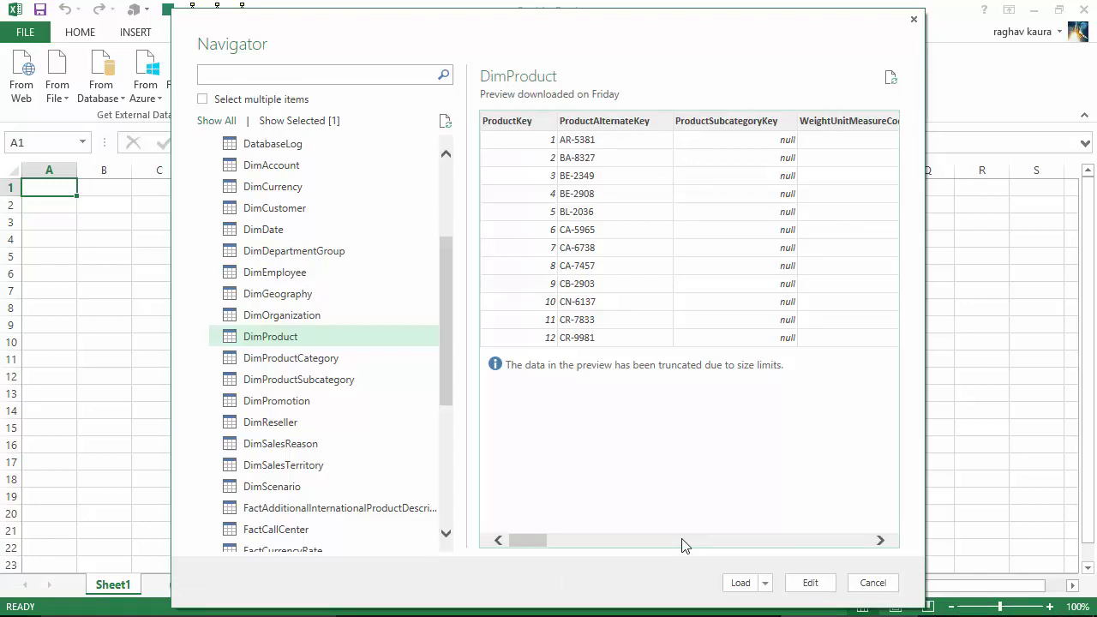
Step: Load DimProduct from the Navigator into a new sheet, bringing in 606 rows
{"action": "left_click", "coordinate": [738, 583]}
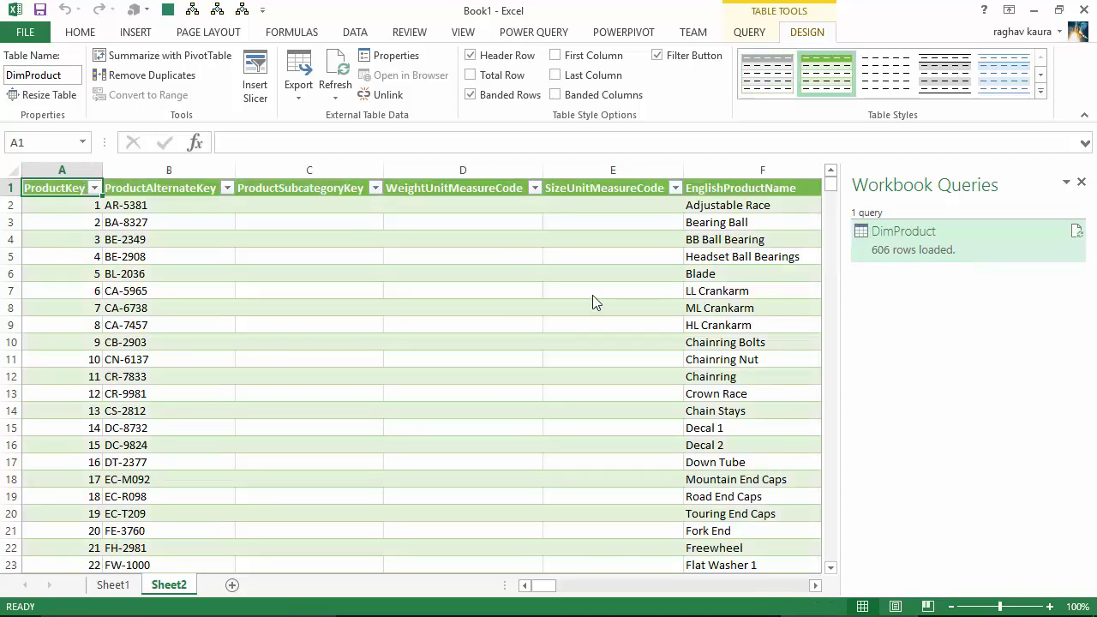
{"action": "mouse_move", "coordinate": [903, 236]}
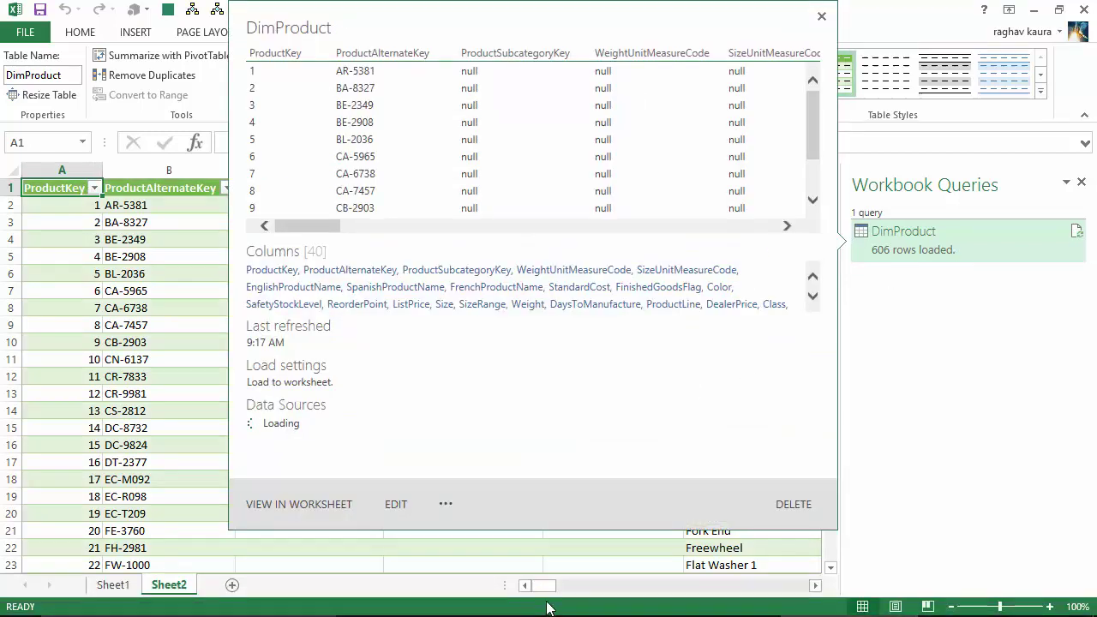
{"action": "mouse_move", "coordinate": [544, 588]}
{"action": "left_mouse_down"}
{"action": "mouse_move", "coordinate": [782, 591]}
{"action": "mouse_move", "coordinate": [581, 604]}
{"action": "mouse_move", "coordinate": [536, 589]}
{"action": "left_mouse_up"}
{"action": "left_click_drag", "start_coordinate": [835, 192], "coordinate": [837, 579]}
{"action": "left_click", "coordinate": [831, 568]}
{"action": "left_click", "coordinate": [831, 568]}
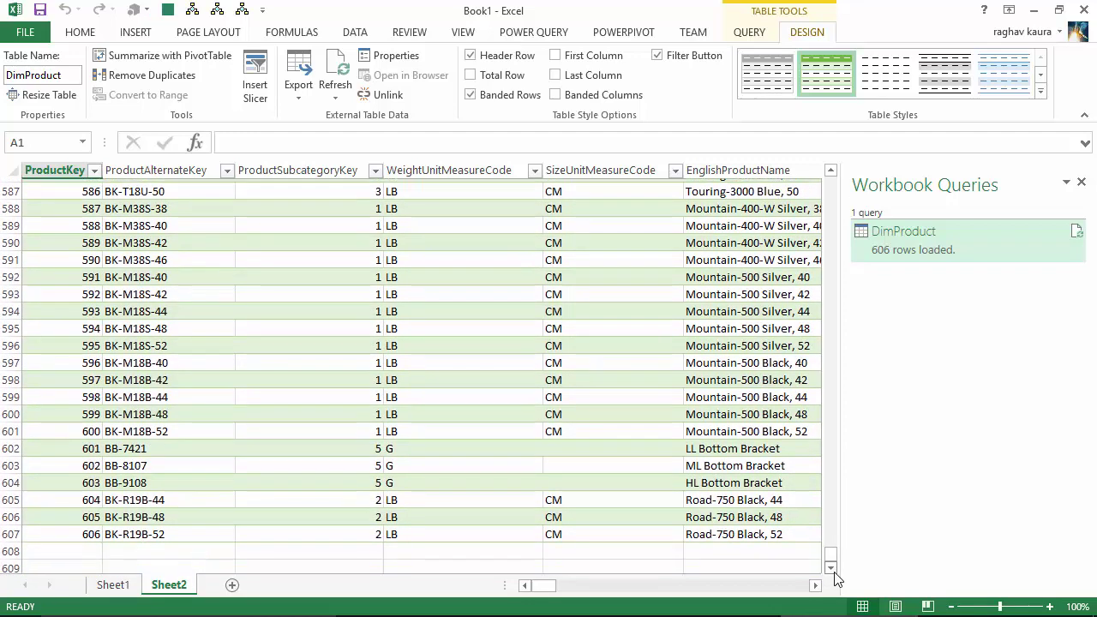
{"action": "left_click", "coordinate": [40, 532]}
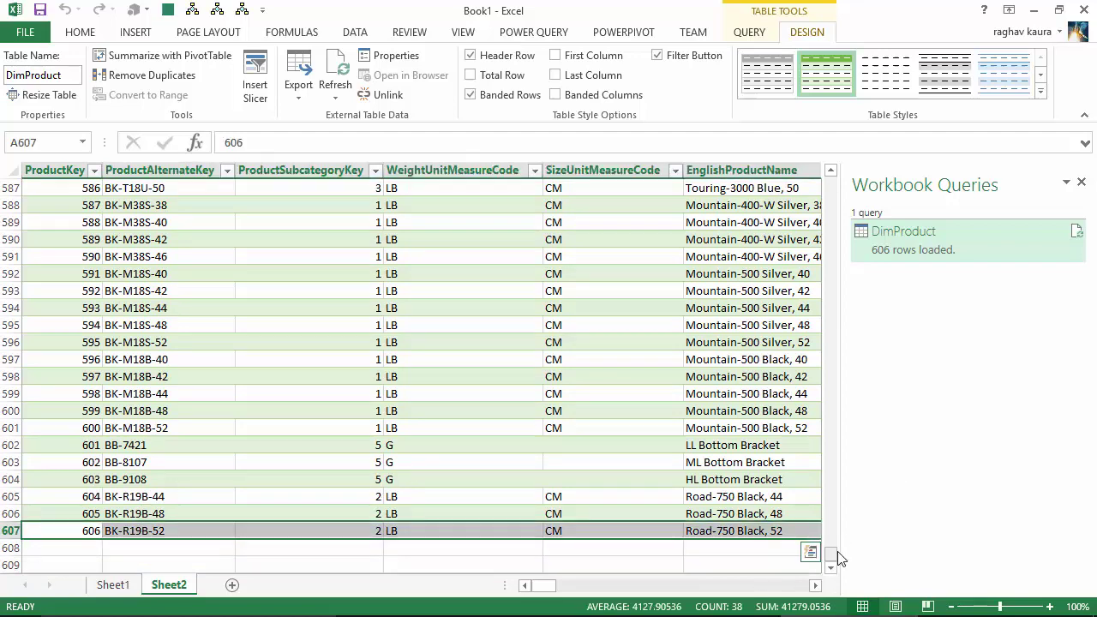
{"action": "left_click_drag", "start_coordinate": [837, 550], "coordinate": [833, 163]}
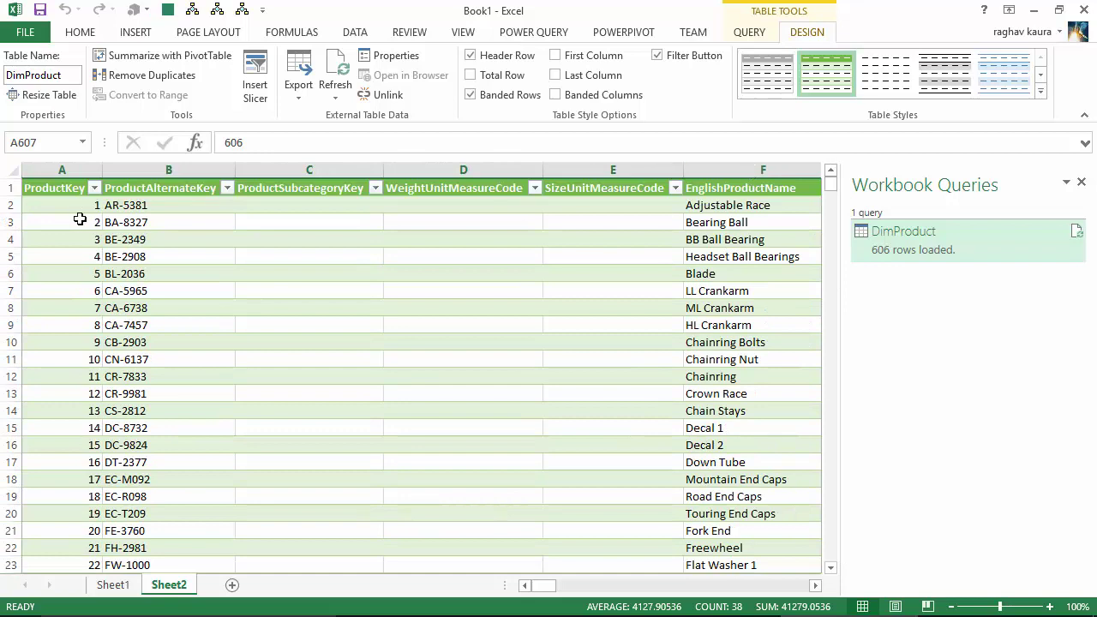